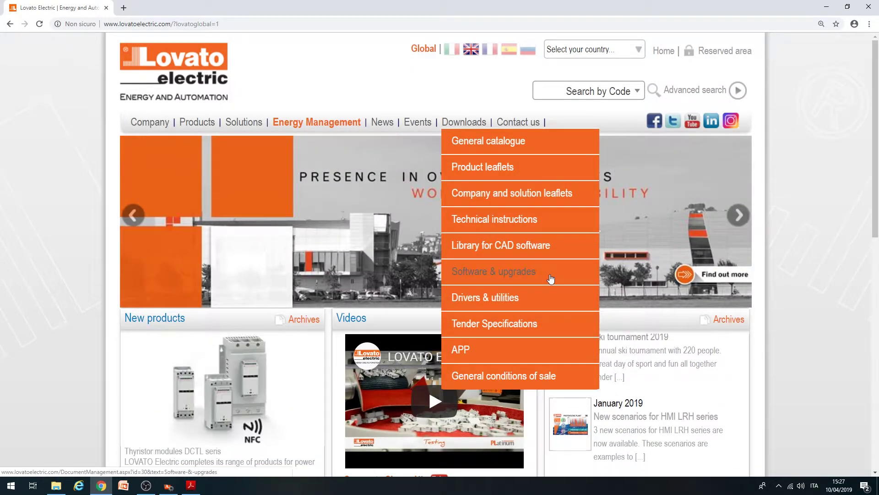
Browse to the Micro PLCs and HMI category under Downloads > Software & upgrades
click(551, 278)
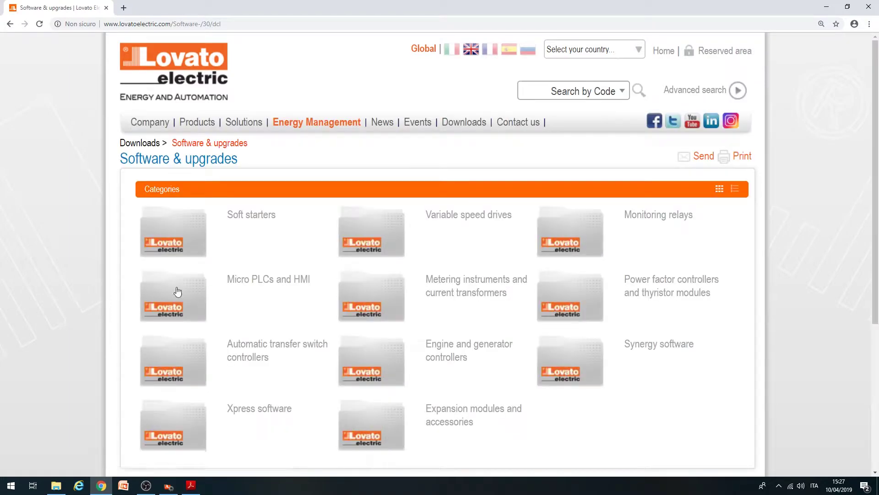
click(177, 291)
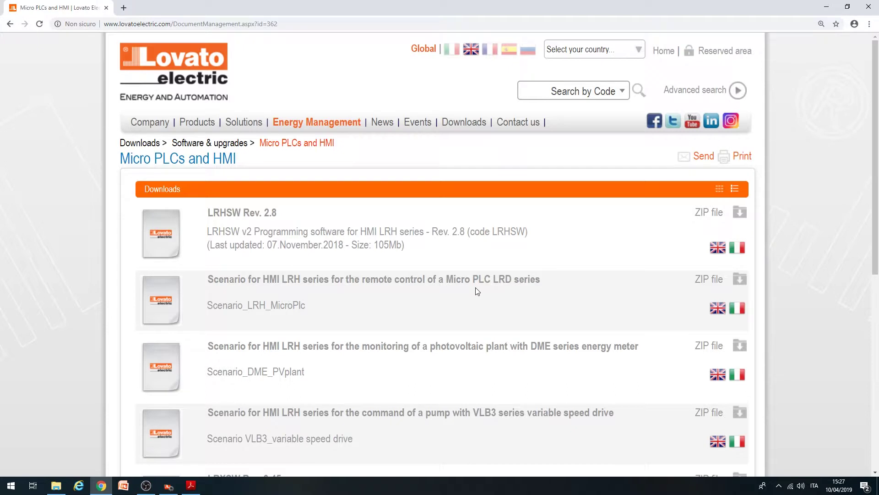
Download the Scenario_LRH_MicroPlc zip and view its extracted folder in File Explorer
click(742, 277)
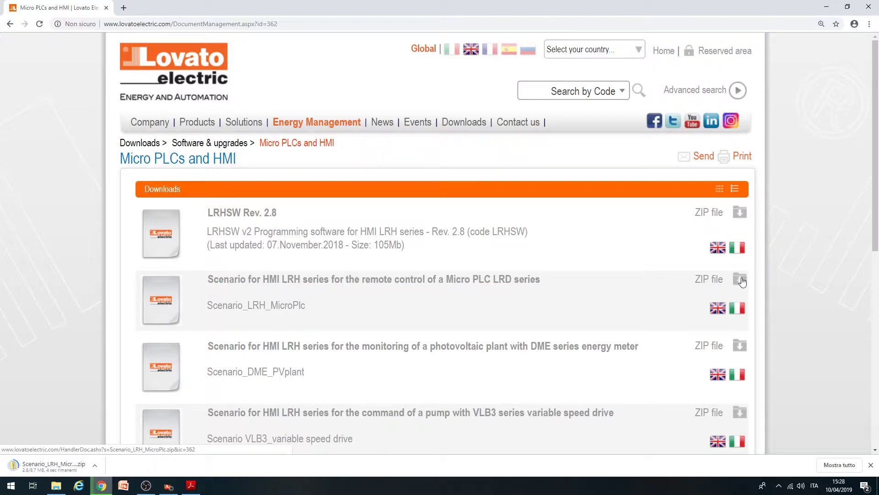
click(57, 486)
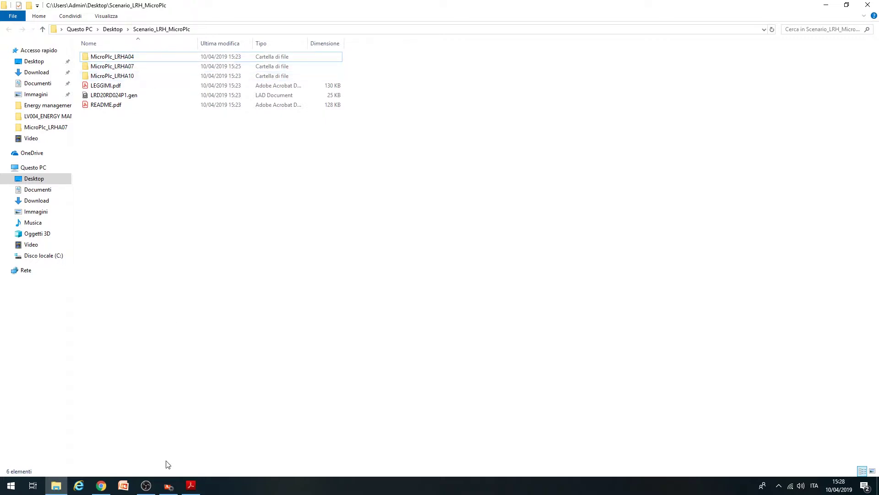
Open microplc_lrha07.jpr from the MicroPlc_LRHA07 folder in LRH SW
click(167, 486)
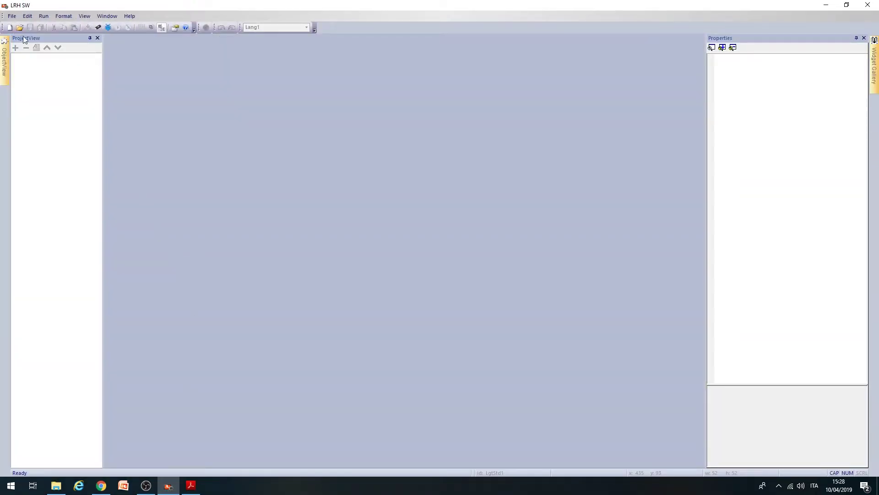
click(19, 28)
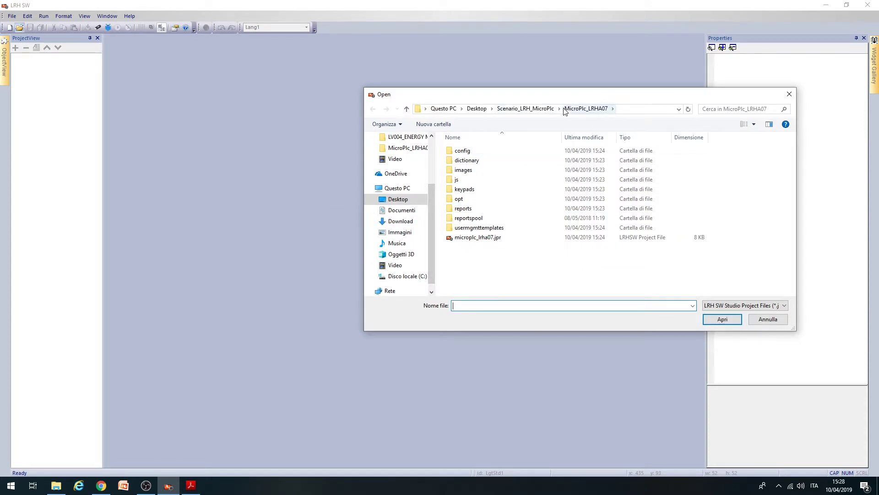
click(515, 238)
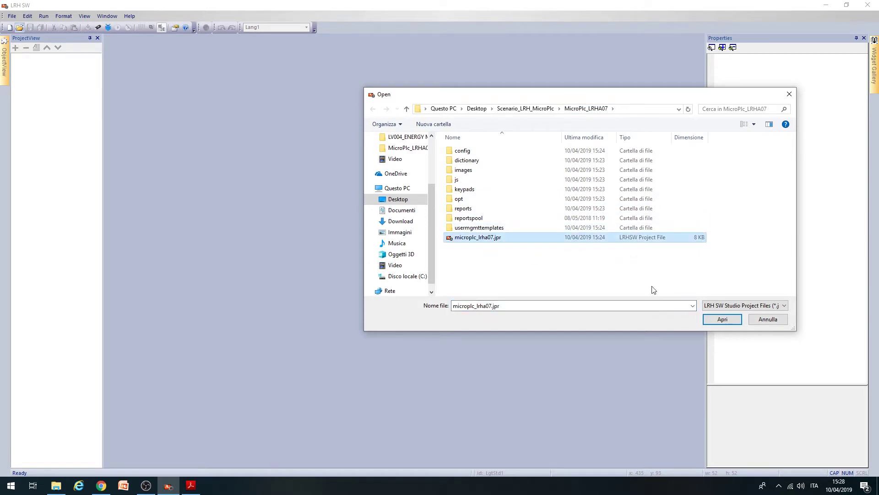
click(722, 318)
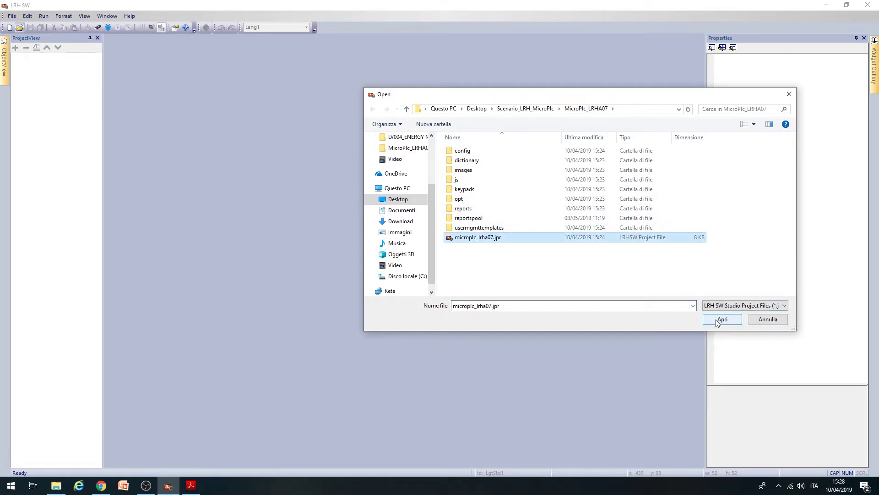
click(718, 321)
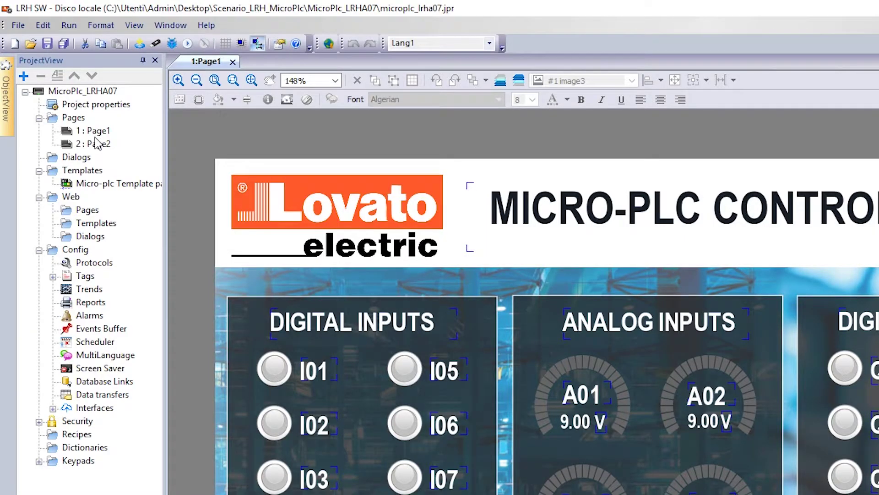
Select Page2, then open the Config > Tags table in the project tree
click(99, 144)
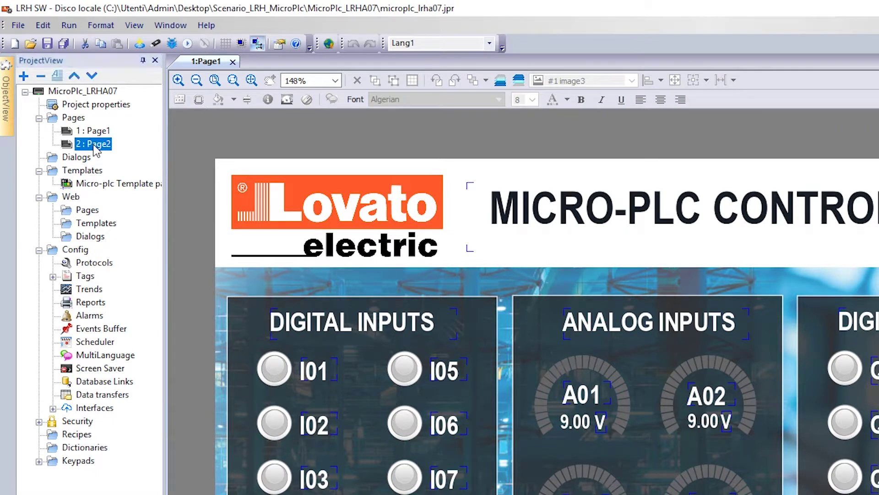
click(98, 144)
click(85, 275)
double_click(85, 275)
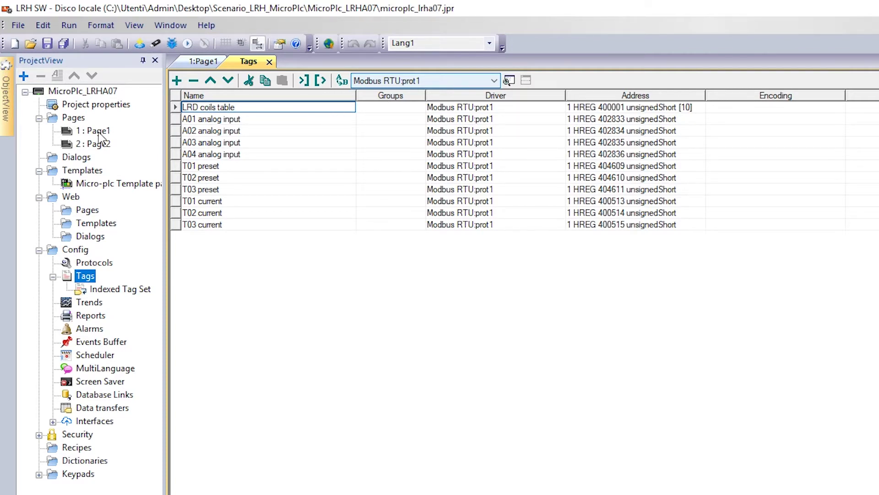
Download the project to the panel at 192.168.80.2 via Run > Download To Target
click(69, 25)
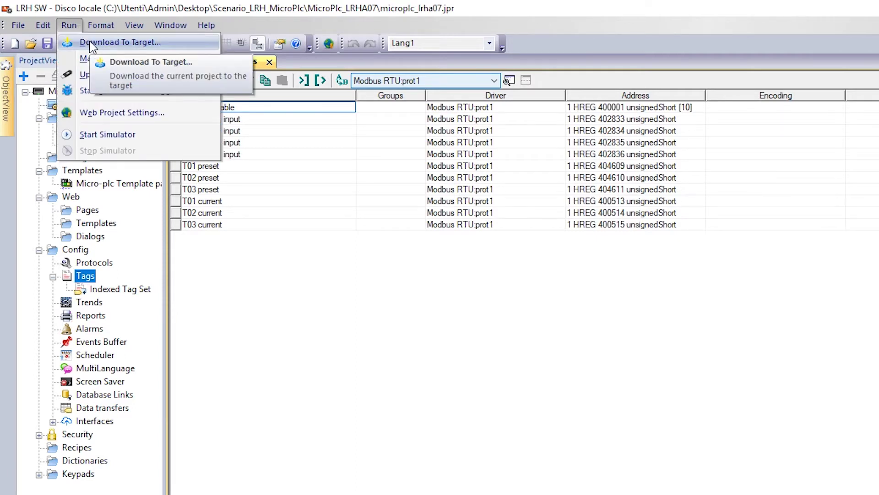
click(120, 42)
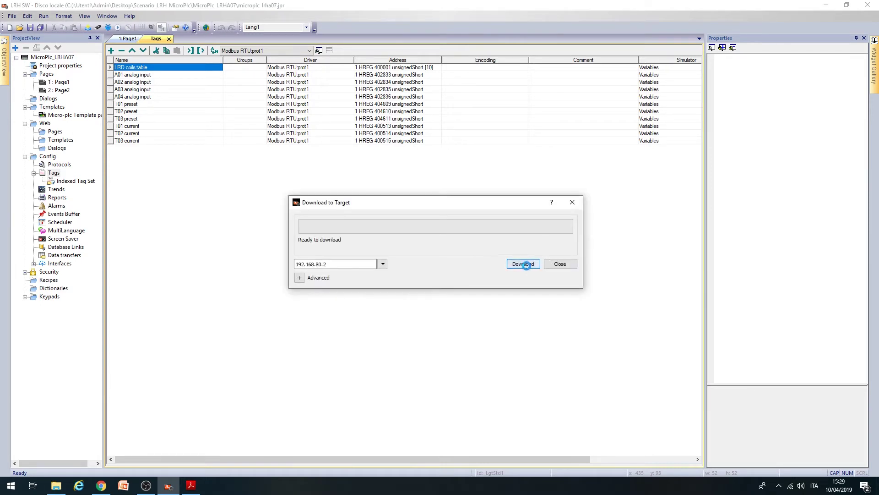
click(534, 264)
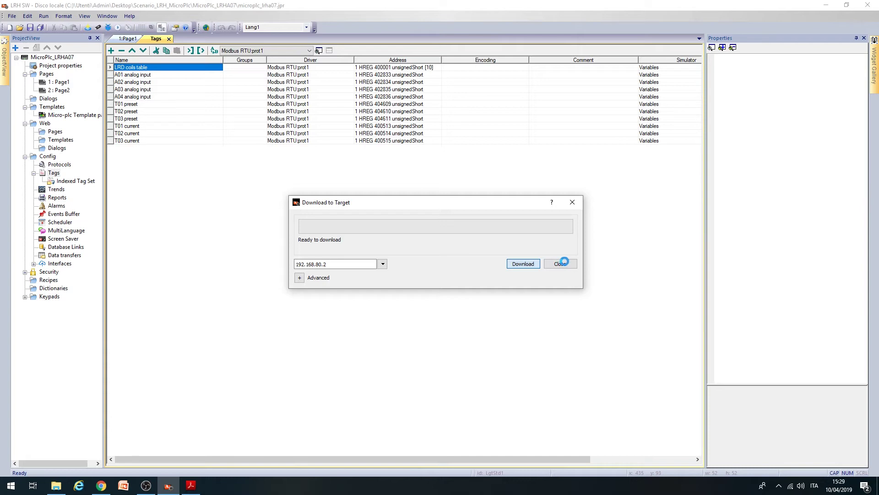